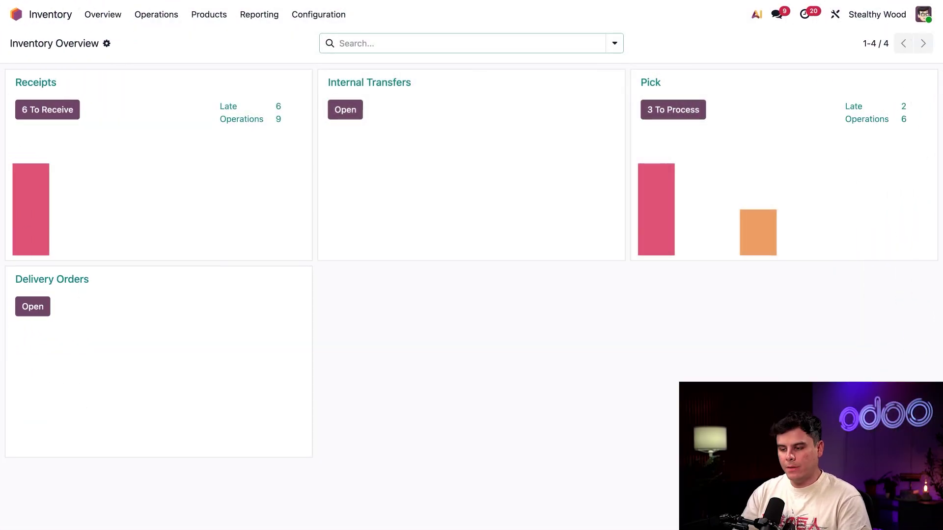
- Open Inventory Settings and scroll through the Barcode, Shipping and Shipping Connectors sections
left_click(309, 18)
left_click(314, 39)
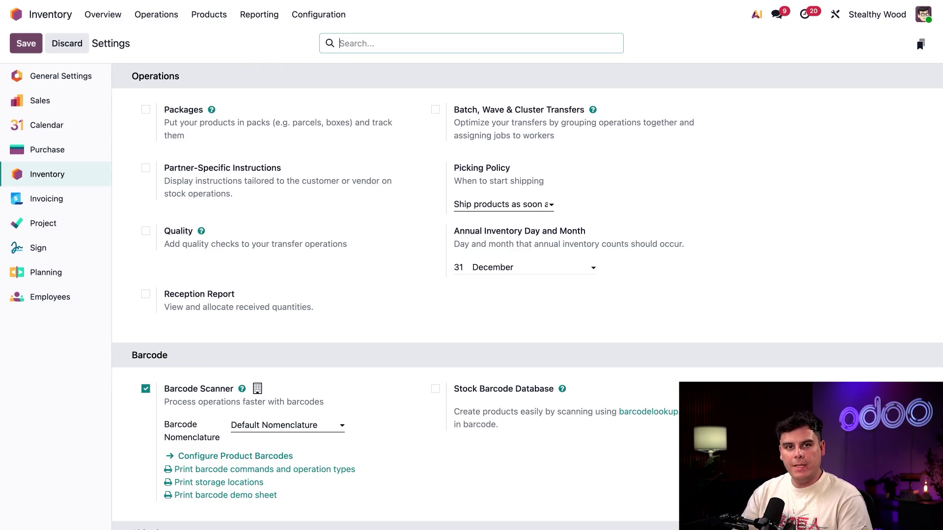
scroll(311, 267, "down", 5)
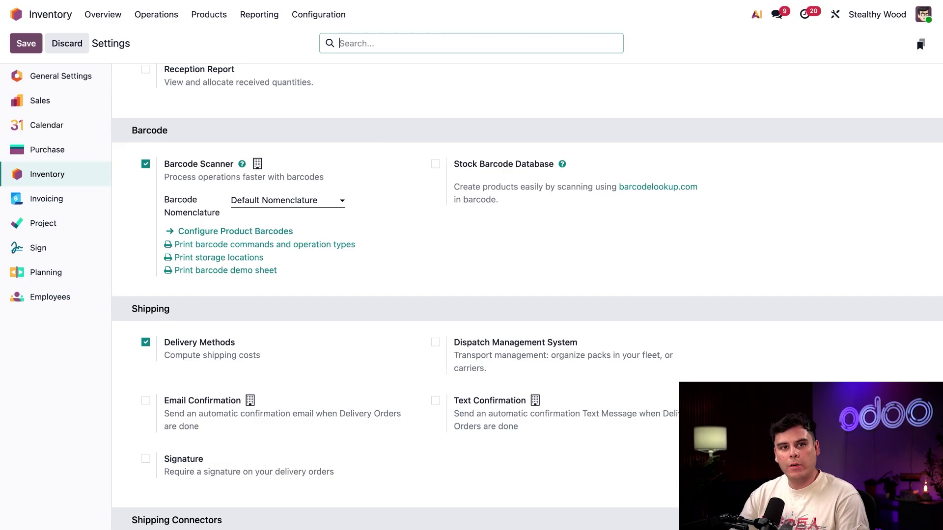
scroll(382, 231, "down", 5)
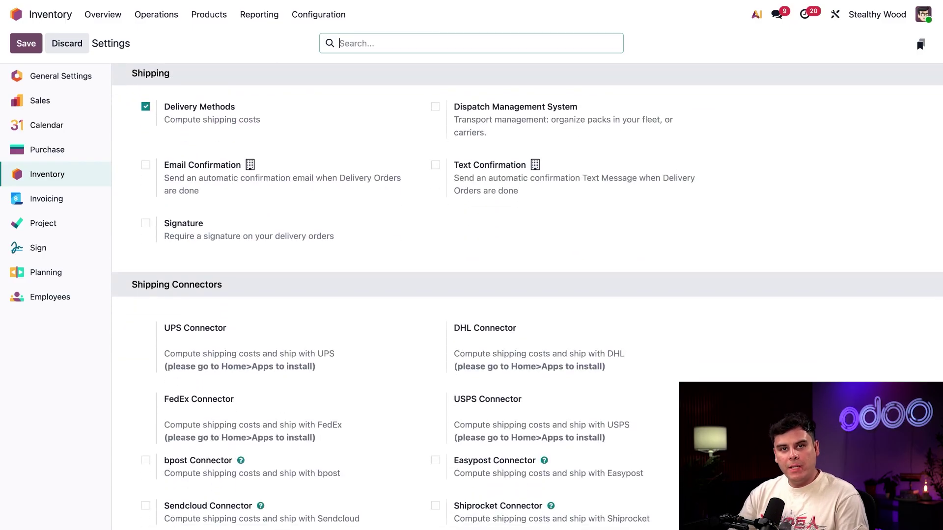
mouse_move(268, 115)
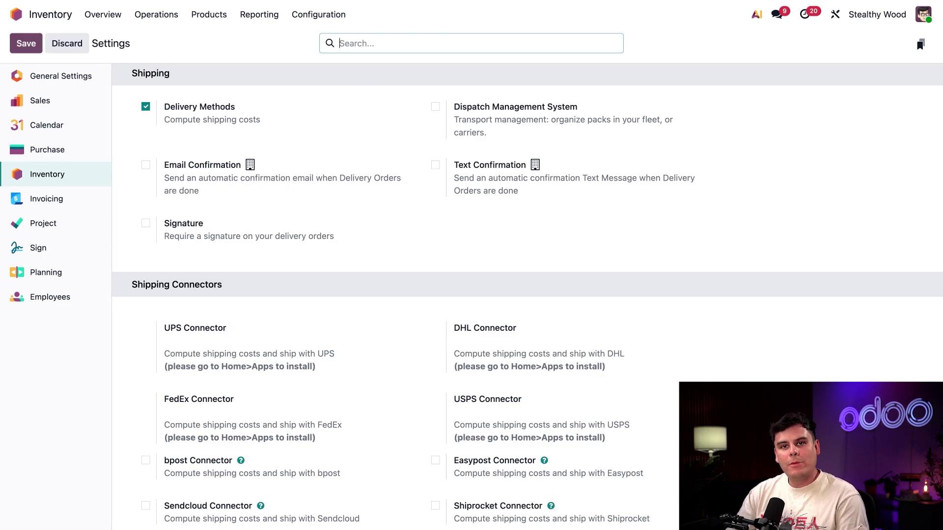
scroll(528, 295, "down", 12)
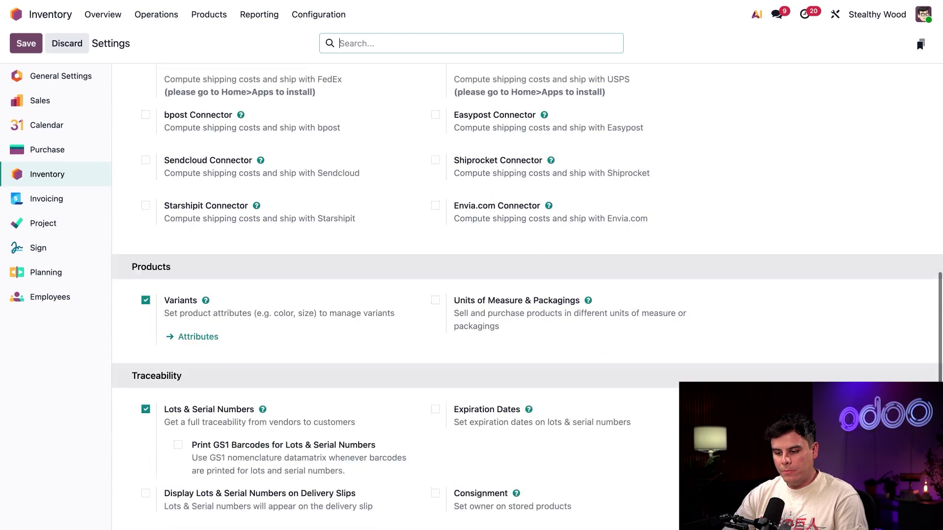
scroll(343, 184, "down", 3)
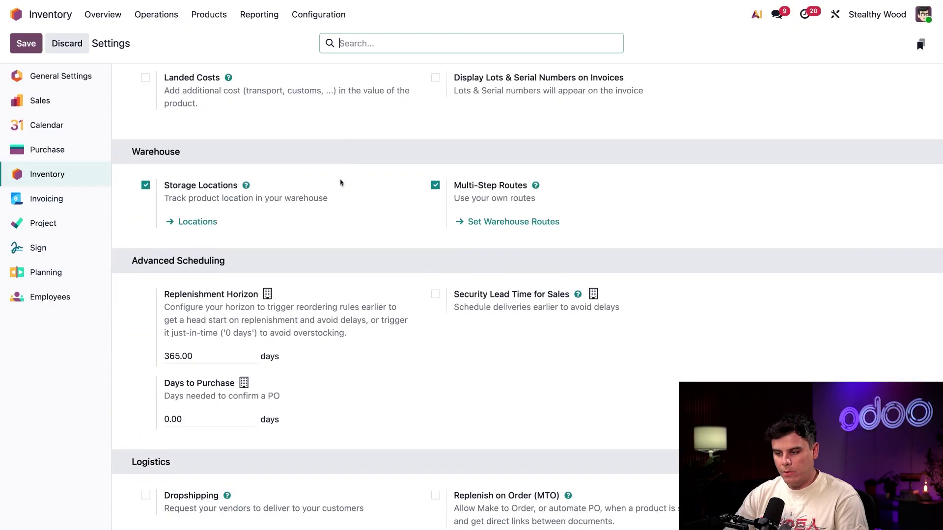
mouse_move(316, 192)
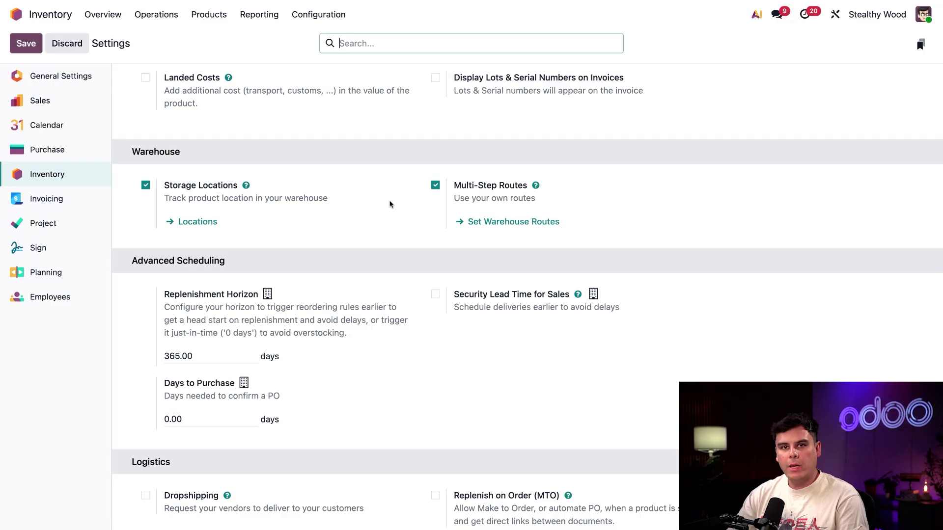
mouse_move(390, 204)
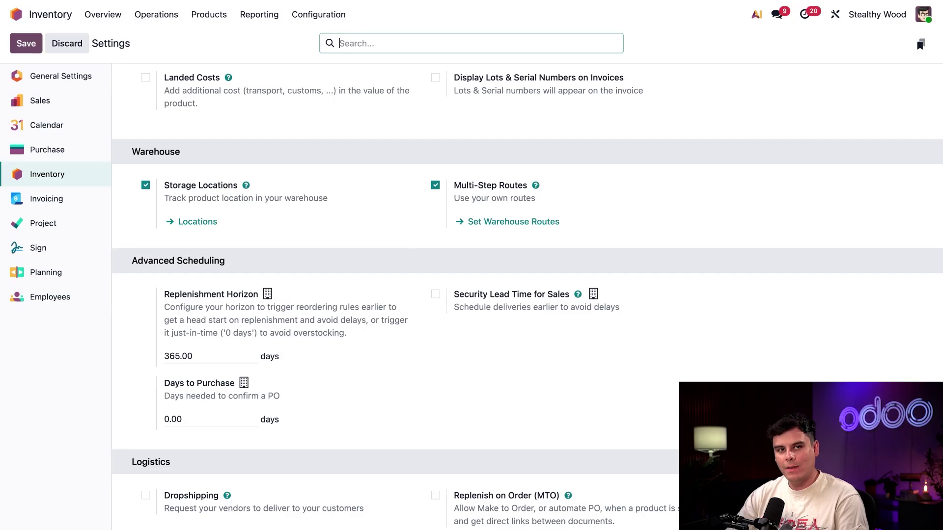
- Open the Stealthy Wood warehouse form from the Warehouses list
left_click(319, 14)
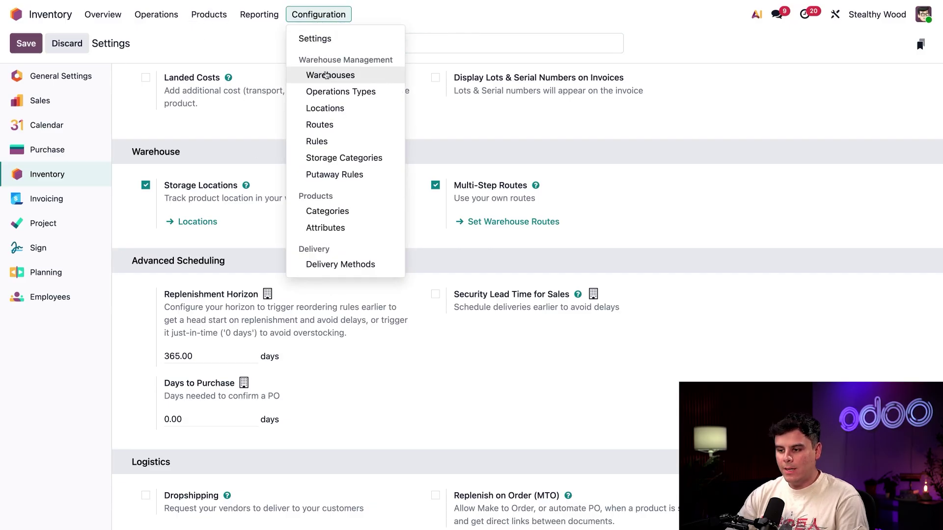
left_click(325, 76)
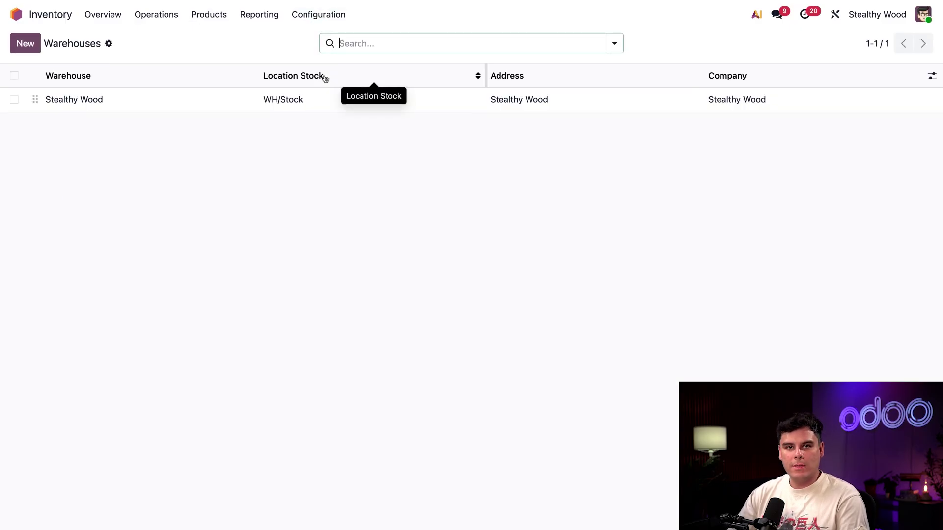
left_click(147, 100)
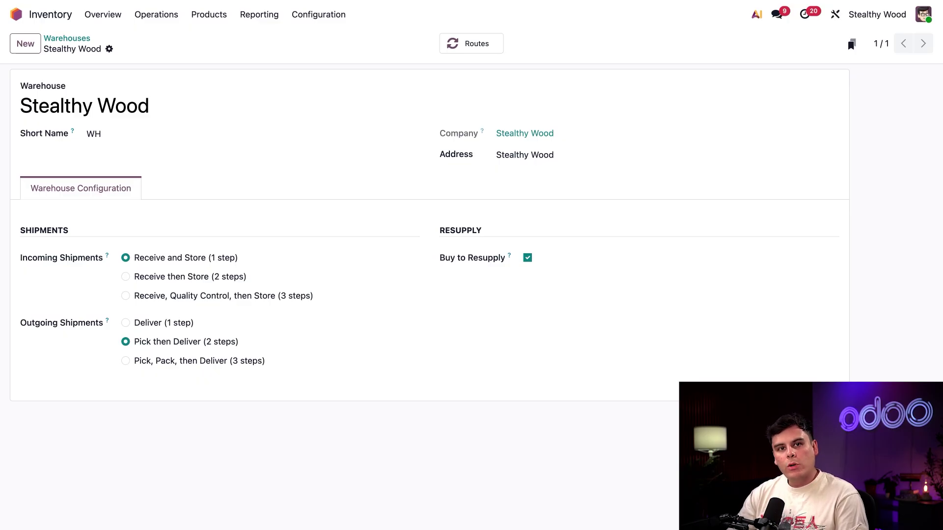
left_click(202, 15)
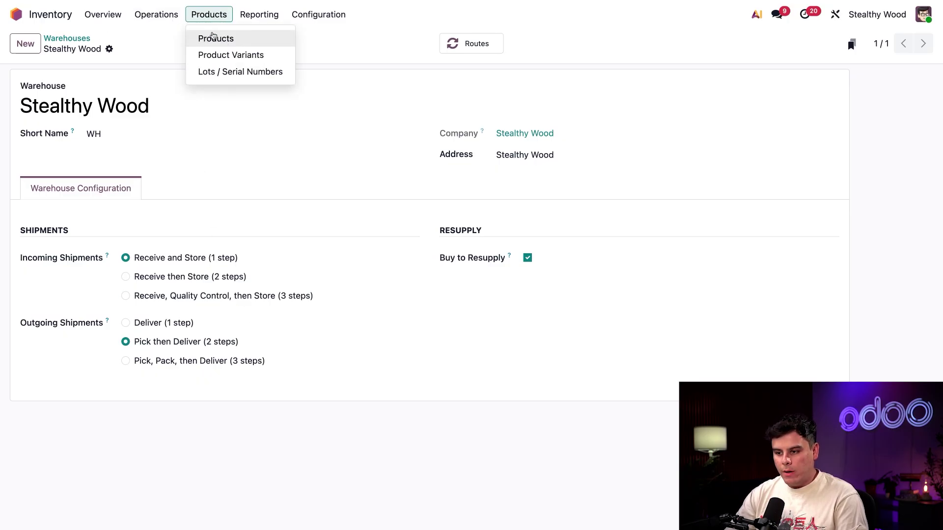
left_click(213, 37)
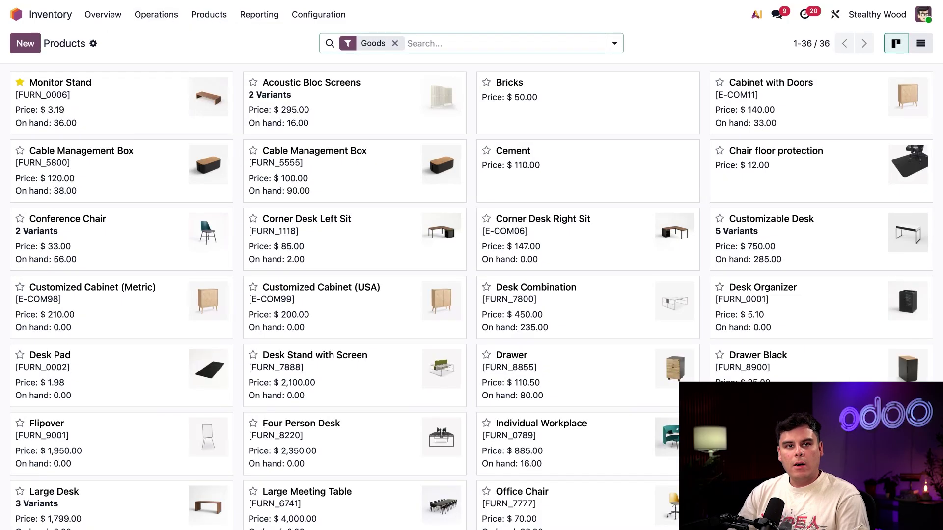
left_click(131, 99)
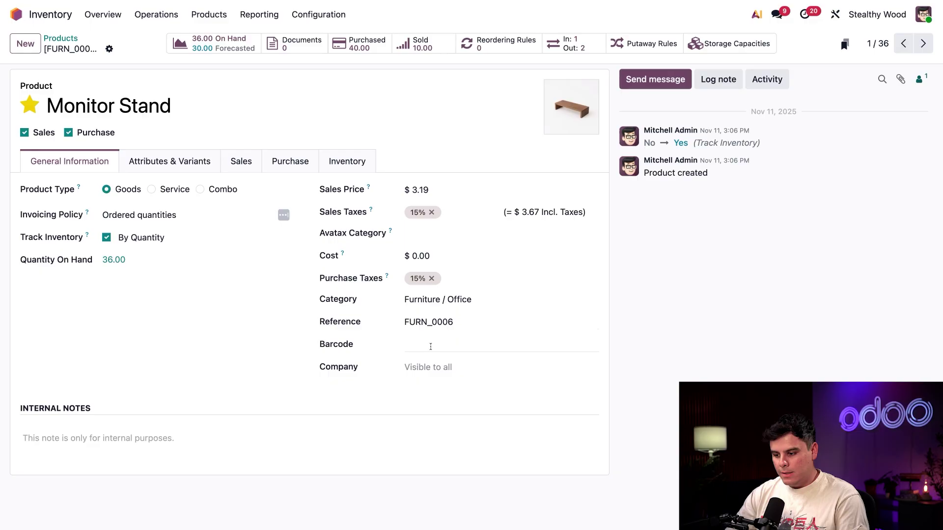
left_click(431, 347)
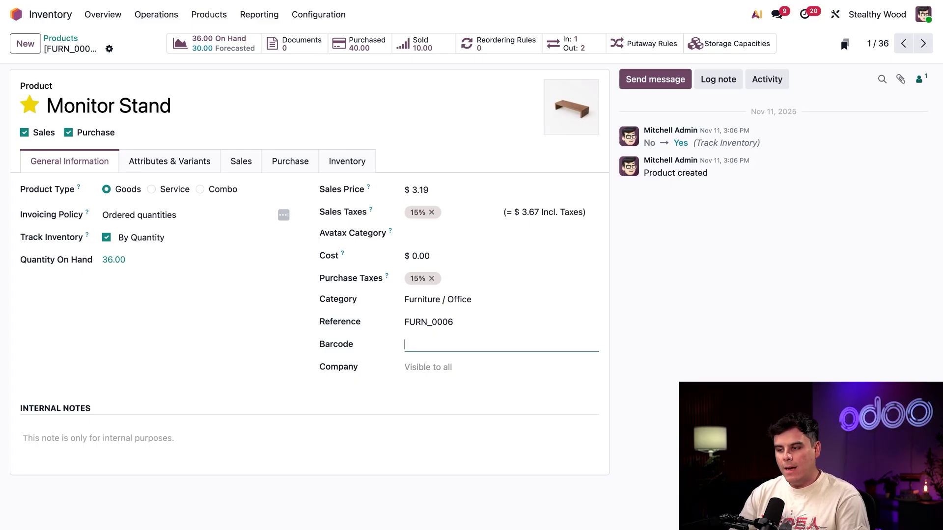
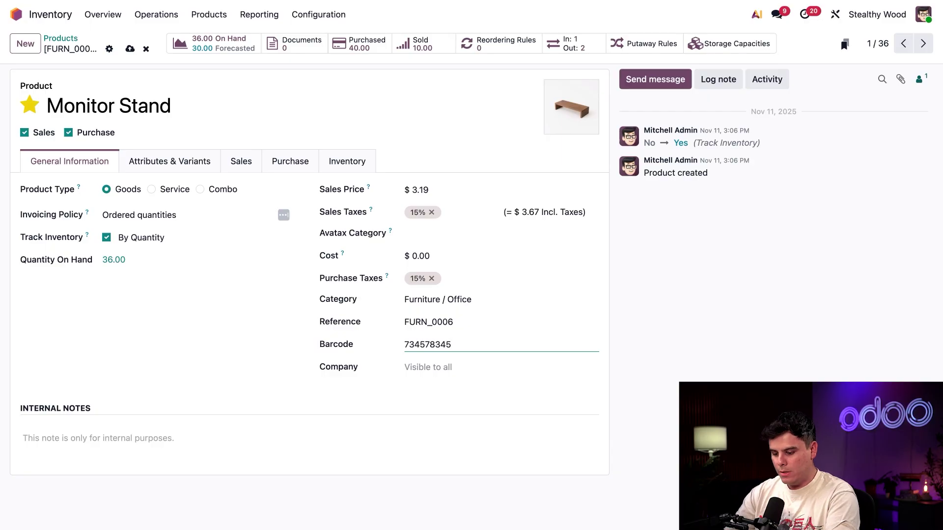
key("ctrl+a")
key("BackSpace")
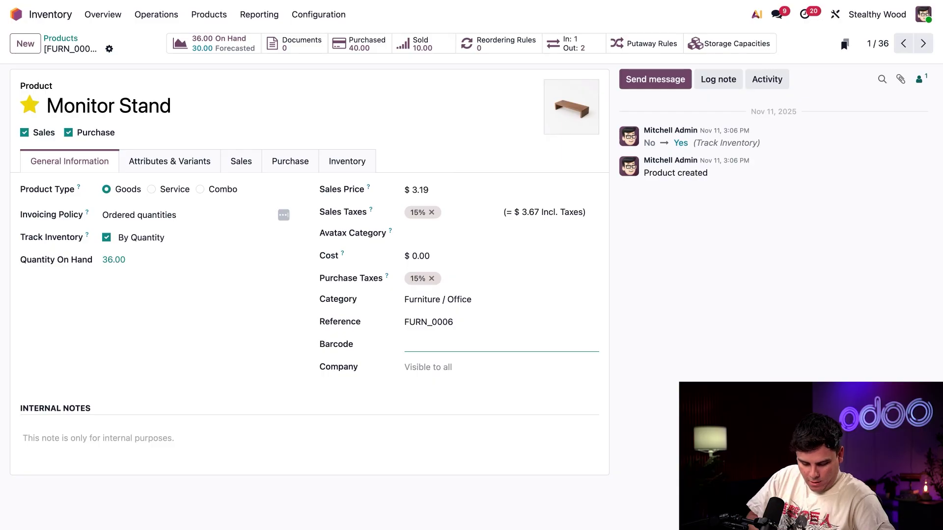
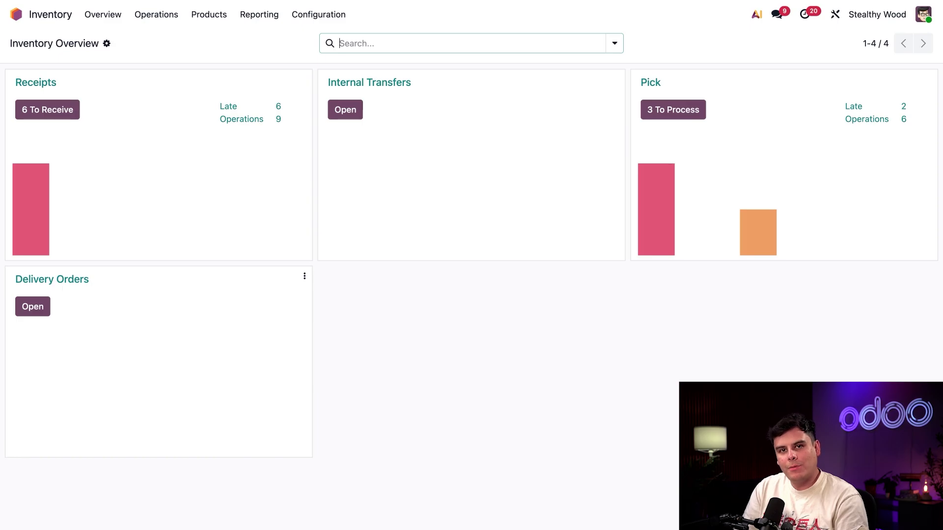
- Open the Pick card's '3 To Process' list of ready pick transfers
left_click(667, 111)
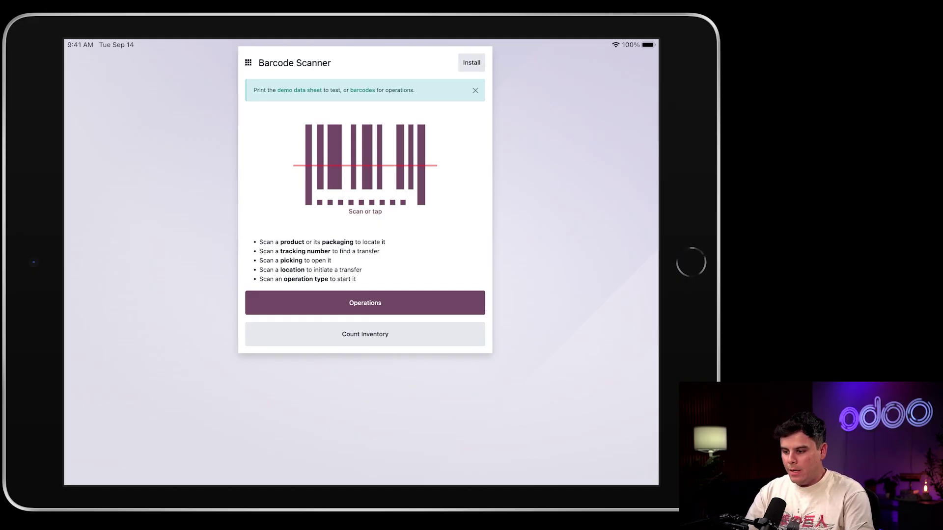
- View the PICK operation's ready transfers, then go back to the scanner home screen
left_click(380, 298)
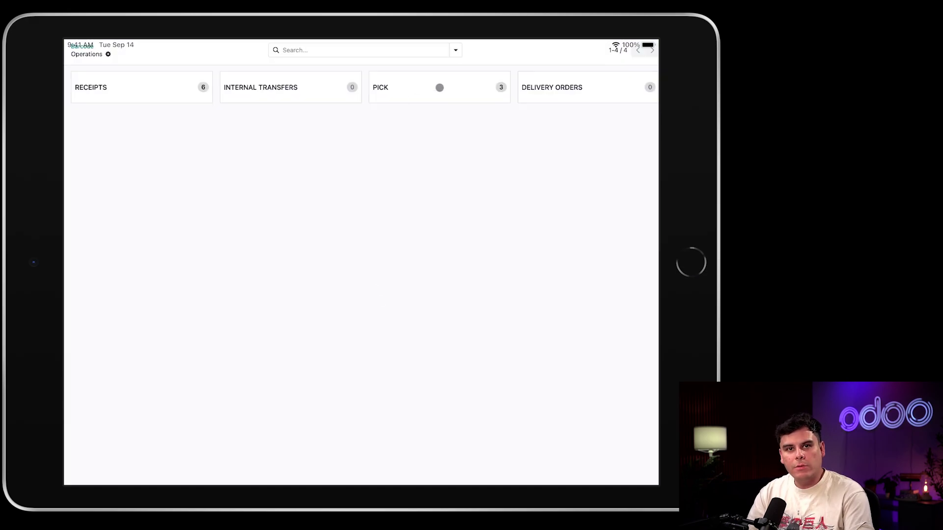
left_click(439, 87)
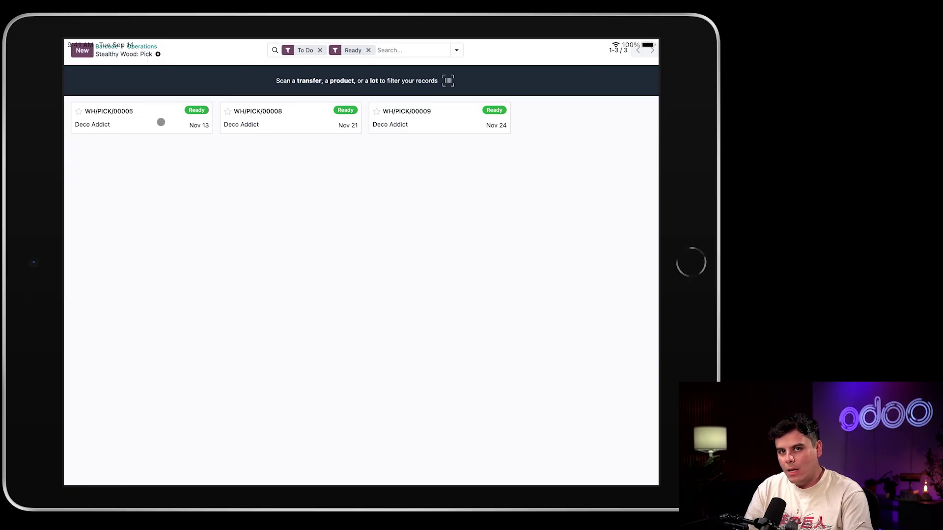
left_click(109, 46)
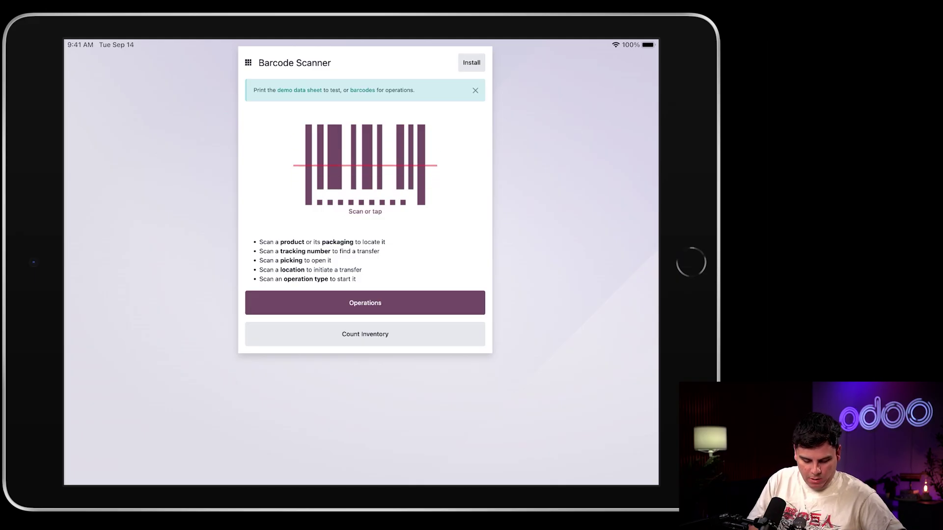
- Enter WH/PICK/00009 in the scanner to load the Deco Addict picking
type("WH/PICK/00009")
key("Return")
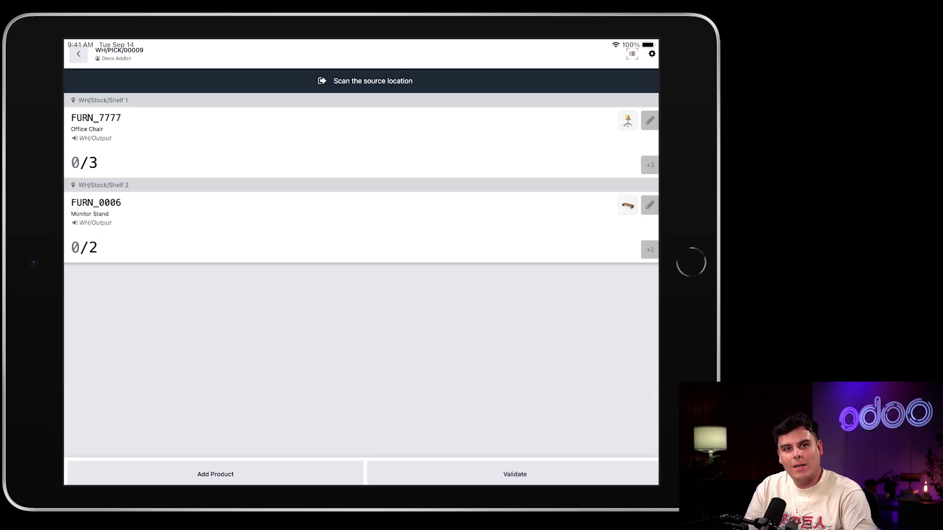
- Apply SHELF1 as the source location barcode through manual barcode entry
left_click(652, 54)
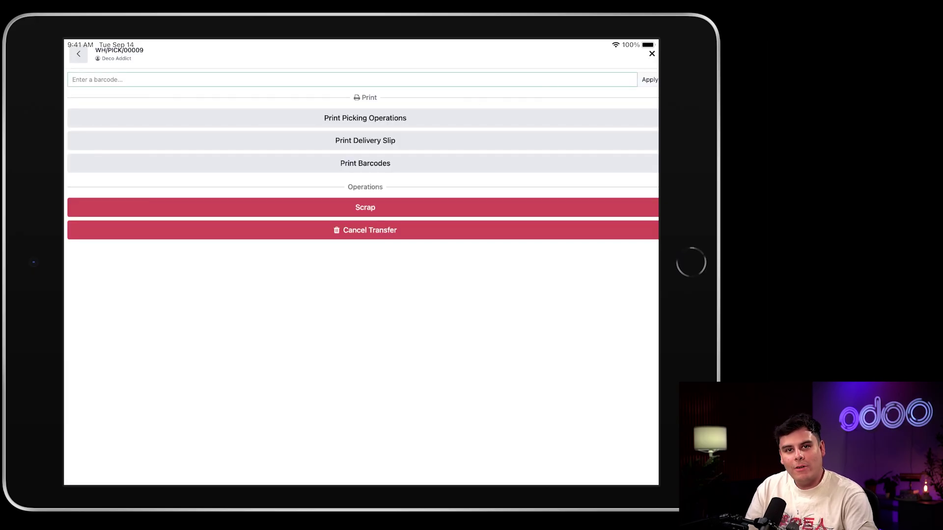
type("SHELF1")
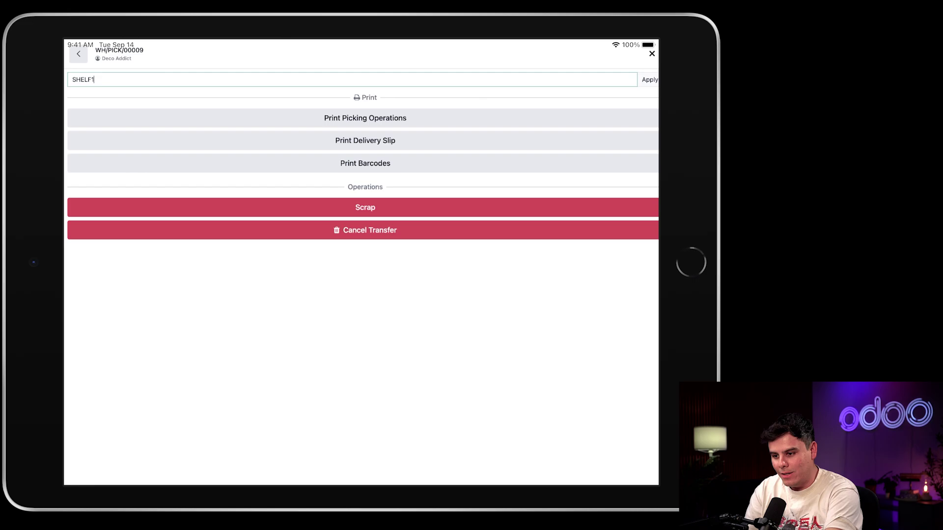
left_click(650, 82)
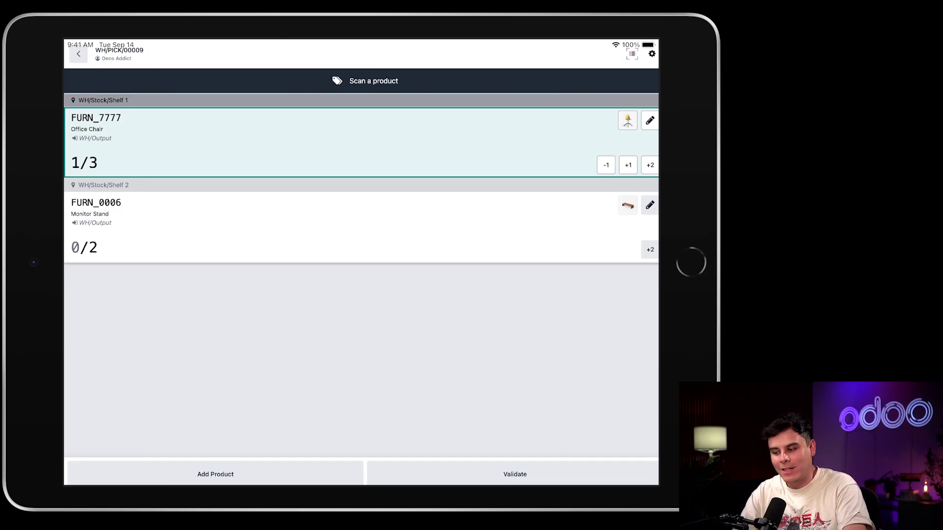
- Add the remaining 2 Office Chairs and validate pick WH/PICK/00009
left_click(651, 165)
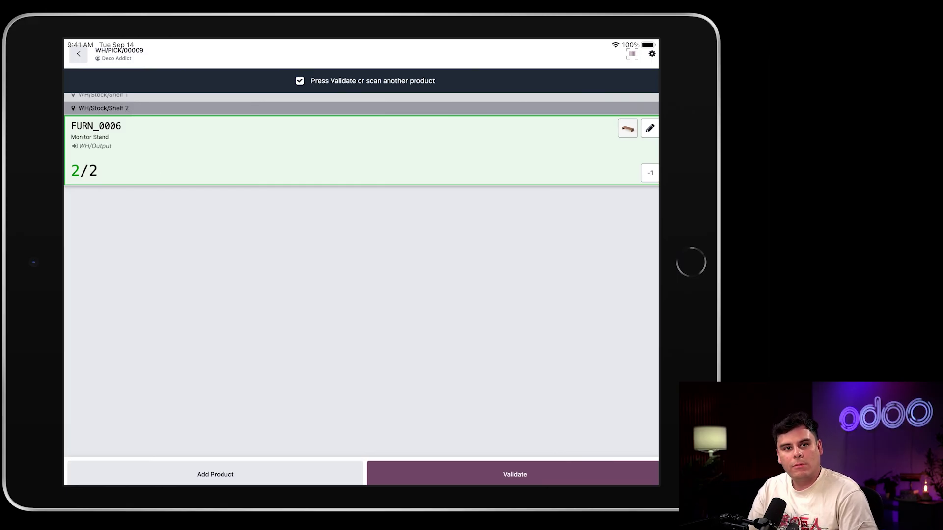
left_click(423, 475)
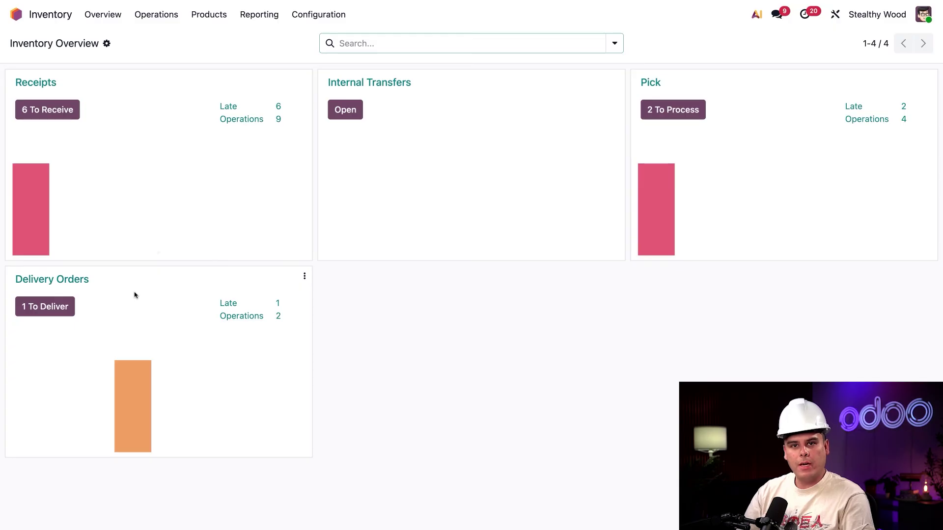
- Open WH/OUT/00066 from the Delivery Orders ready to deliver
left_click(46, 309)
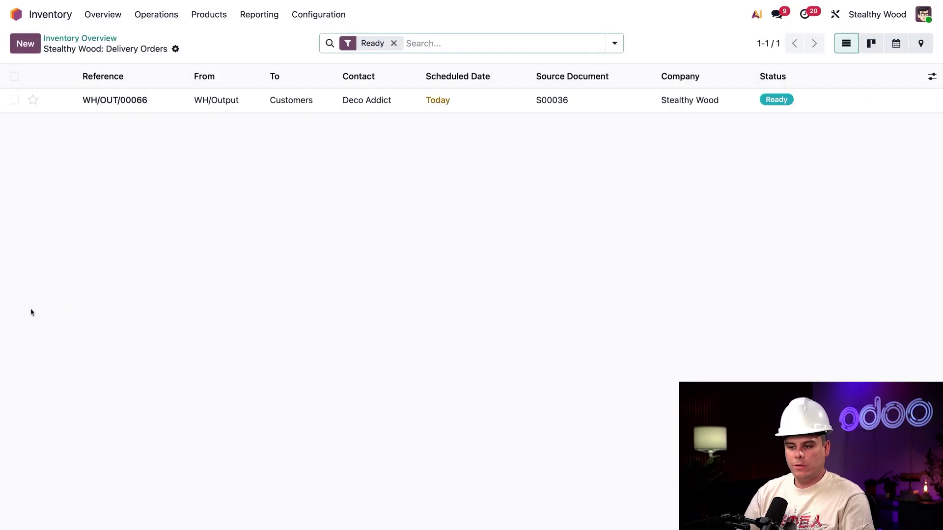
left_click(262, 109)
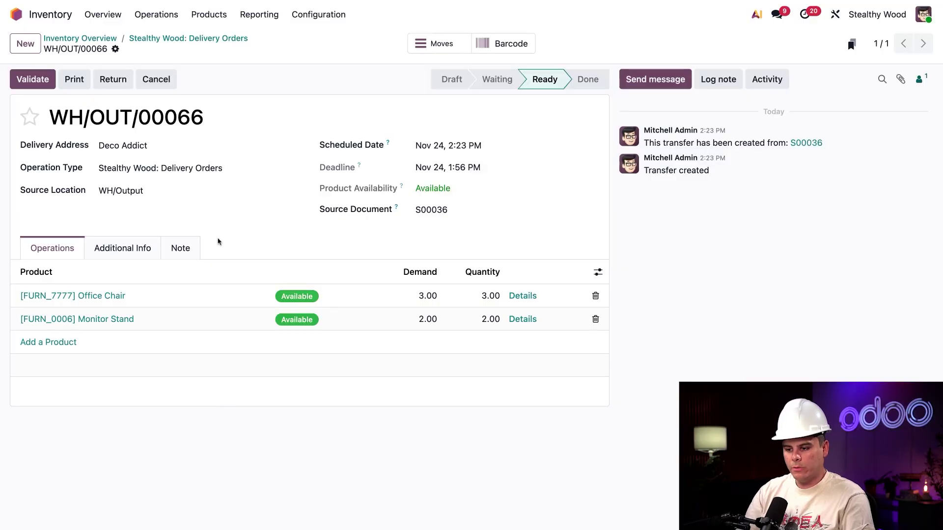
- Check the Fedex US carrier under Additional Info and validate WH/OUT/00066
left_click(112, 249)
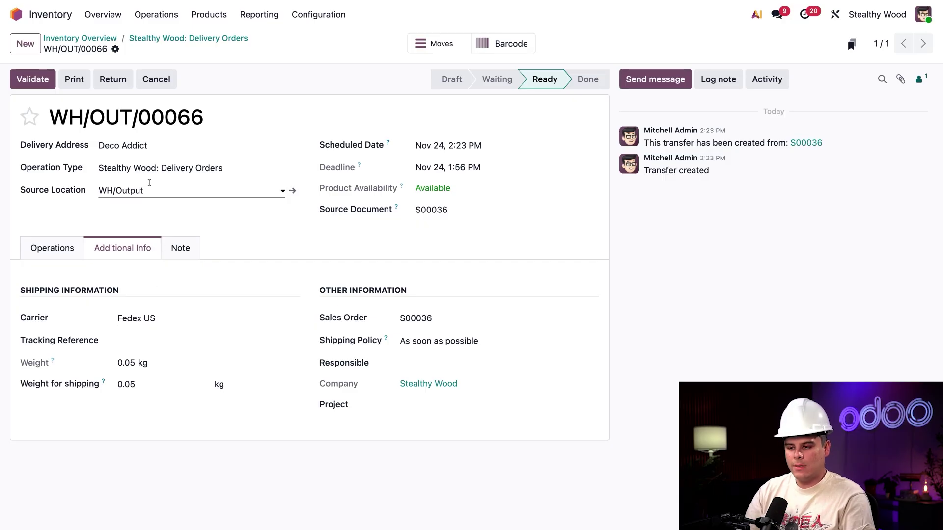
left_click(33, 81)
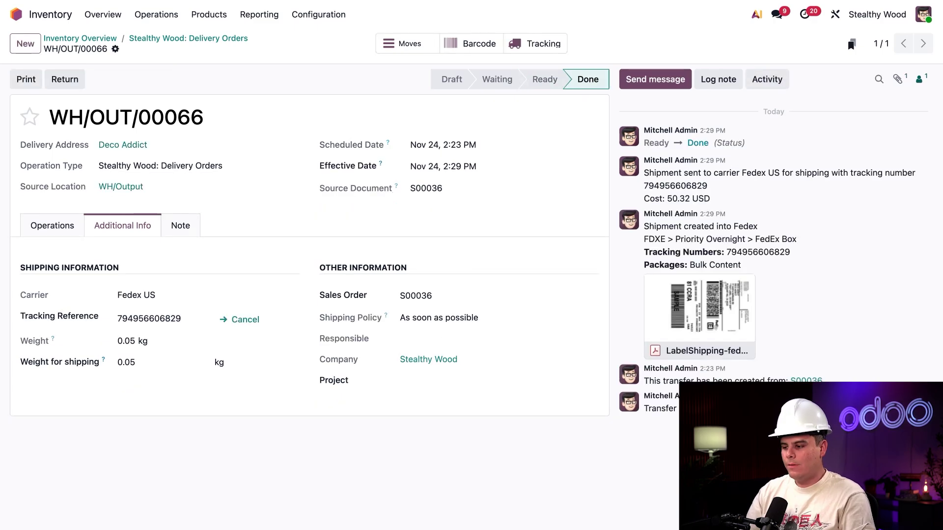
mouse_move(667, 308)
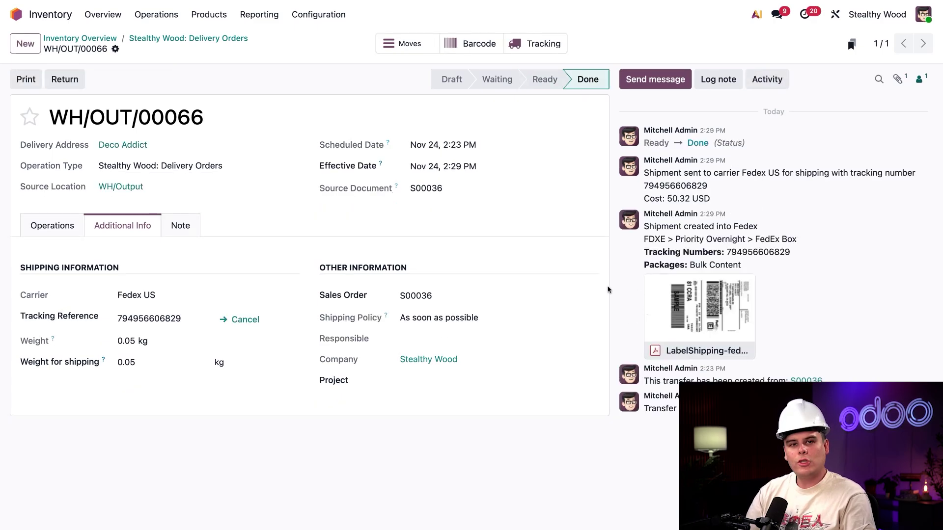